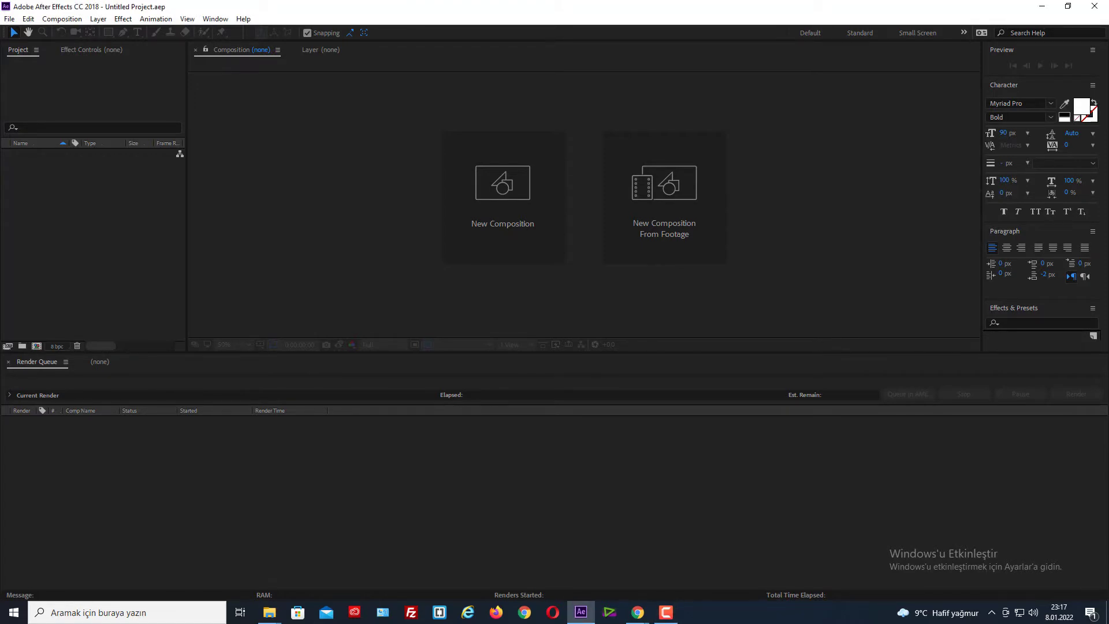
click(525, 176)
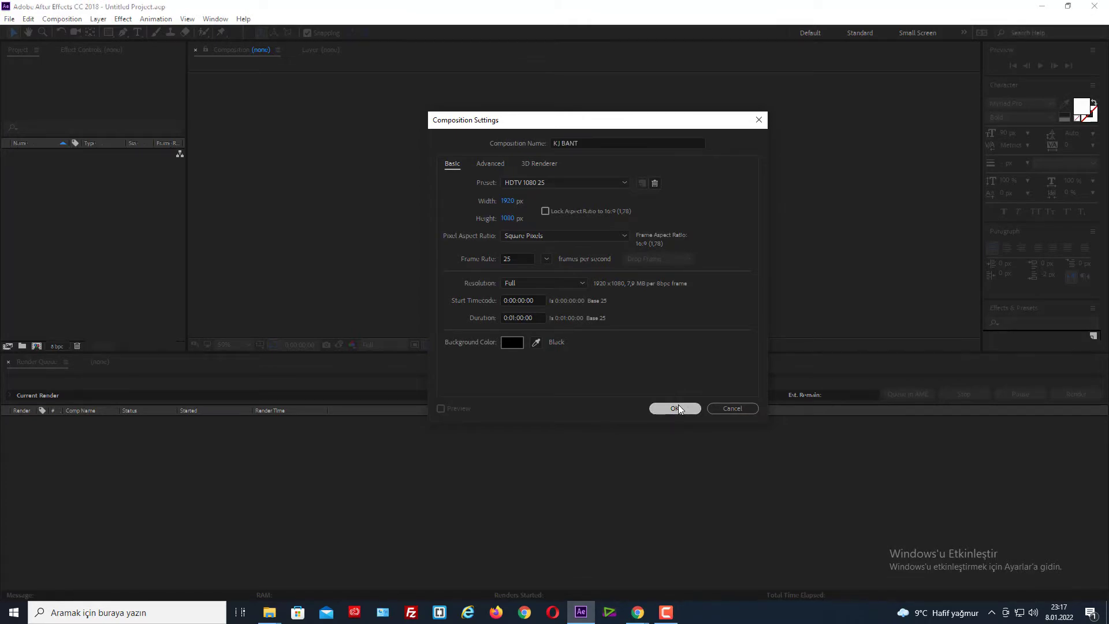
click(677, 408)
click(1043, 8)
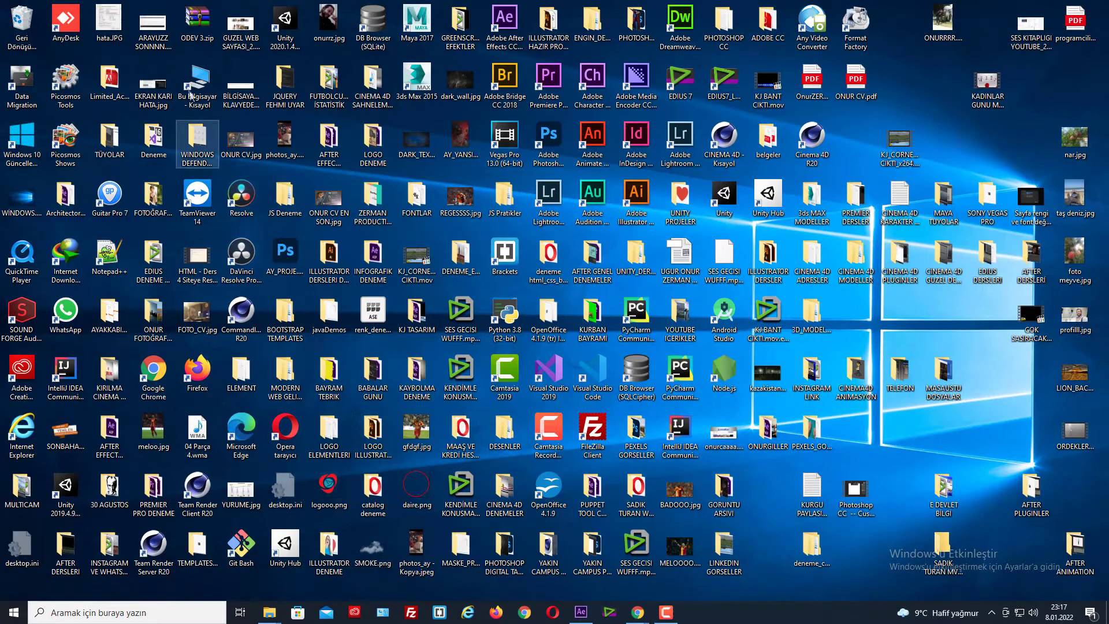
- Open This PC in a maximized File Explorer window to browse the drives
double_click(201, 86)
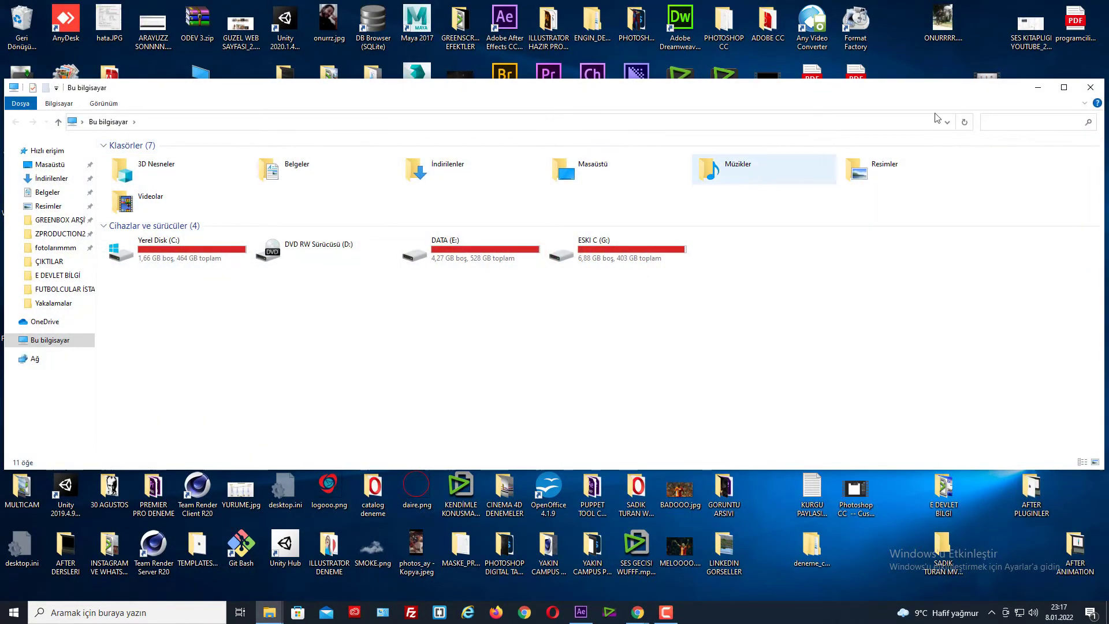
click(1065, 88)
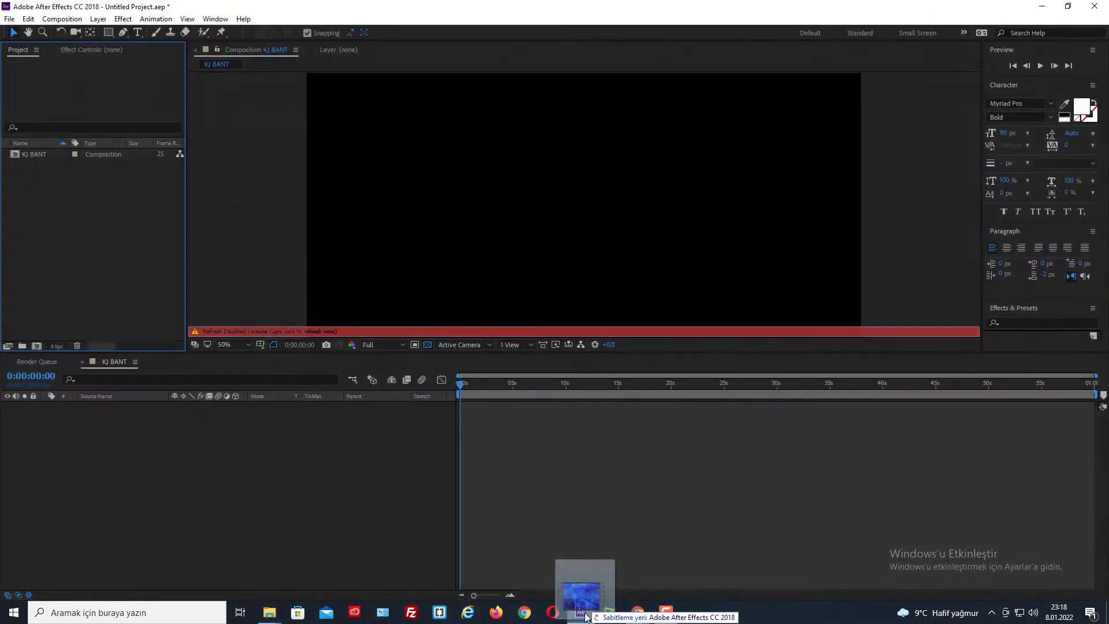
- Import the blue background MP4, add it to KJ BANT, and apply Fit to Comp
mouse_move(587, 617)
mouse_down()
mouse_move(35, 196)
mouse_move(61, 204)
mouse_up()
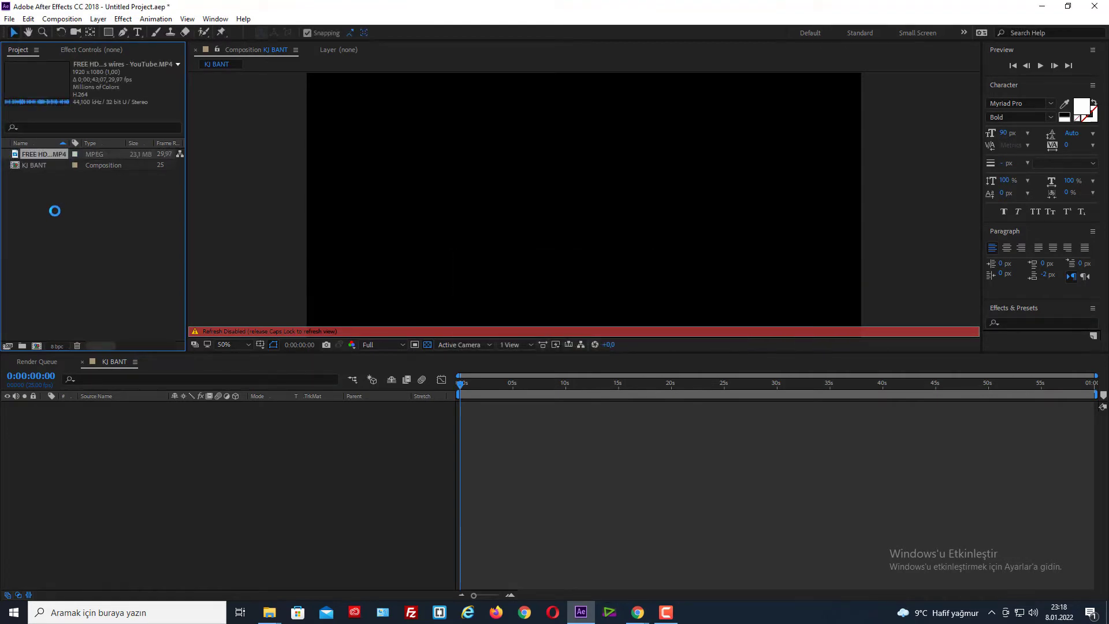
drag(42, 154, 107, 428)
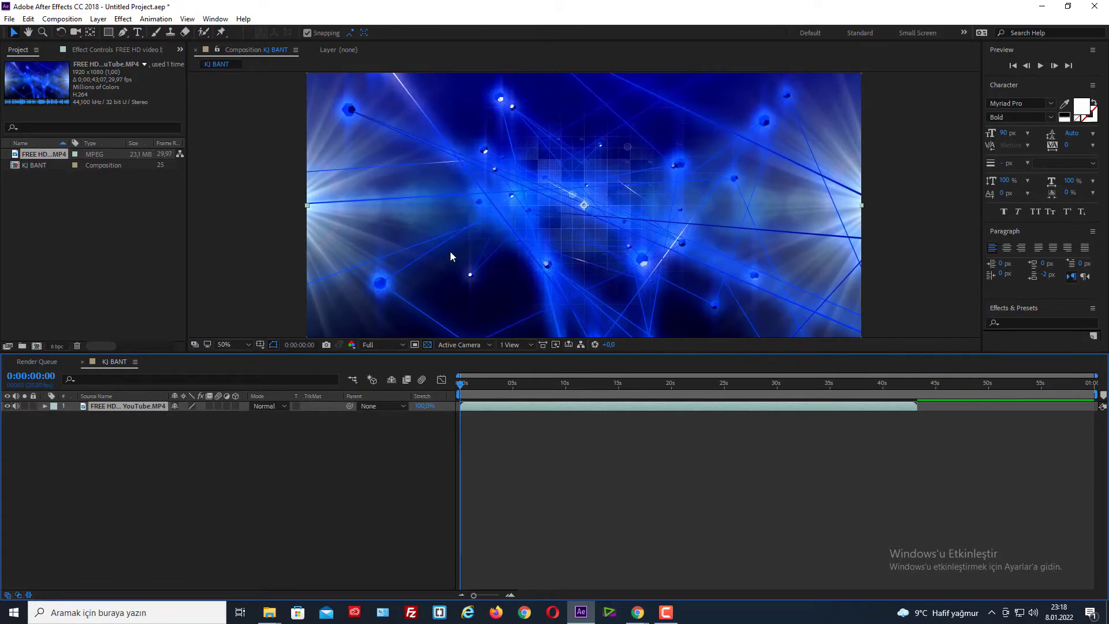
right_click(461, 240)
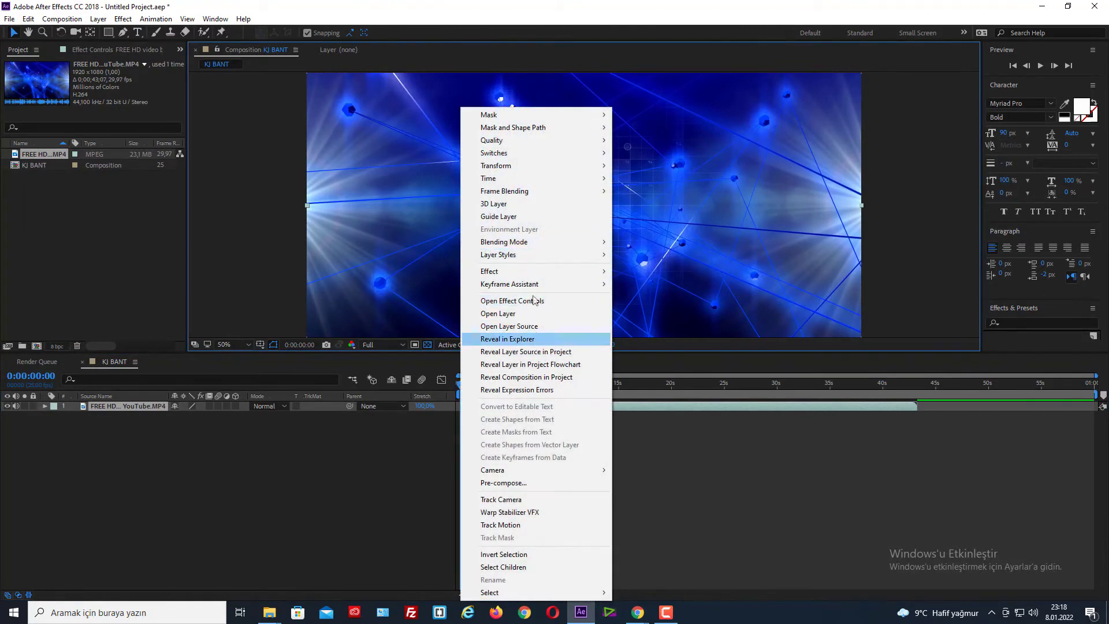
mouse_move(510, 166)
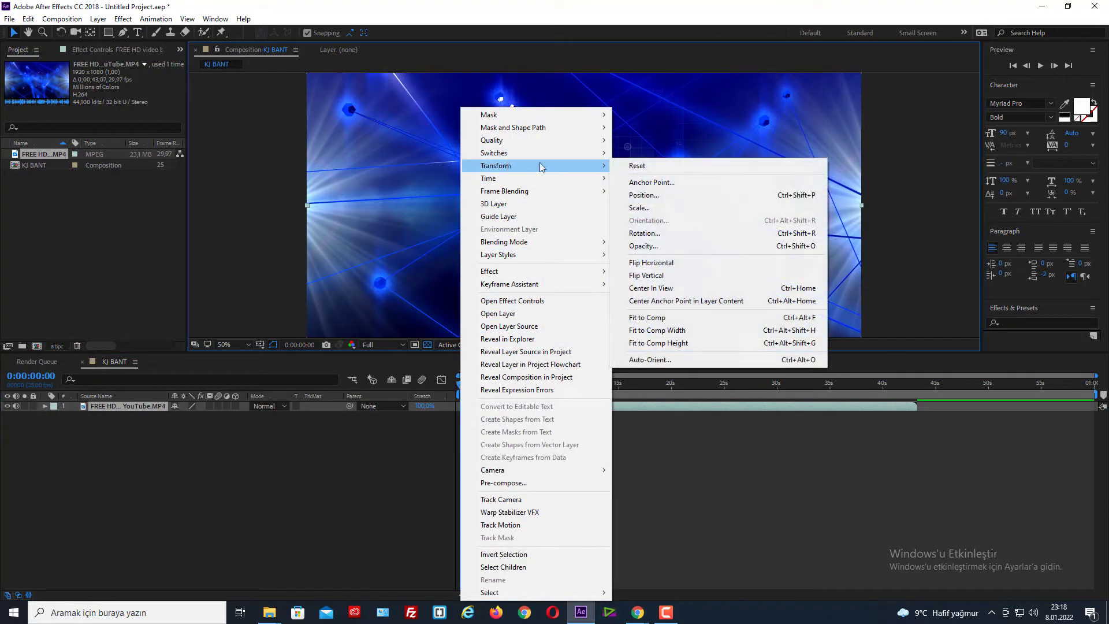
click(645, 317)
click(107, 32)
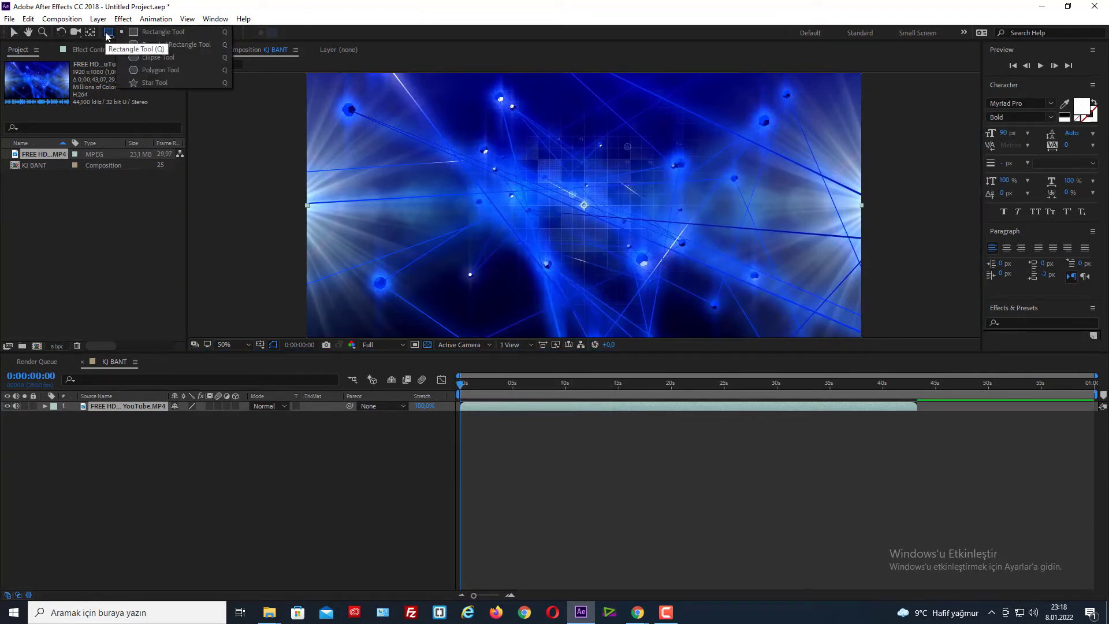
- Draw a rectangle mask cropping the video to a horizontal strip across the lower frame
click(139, 35)
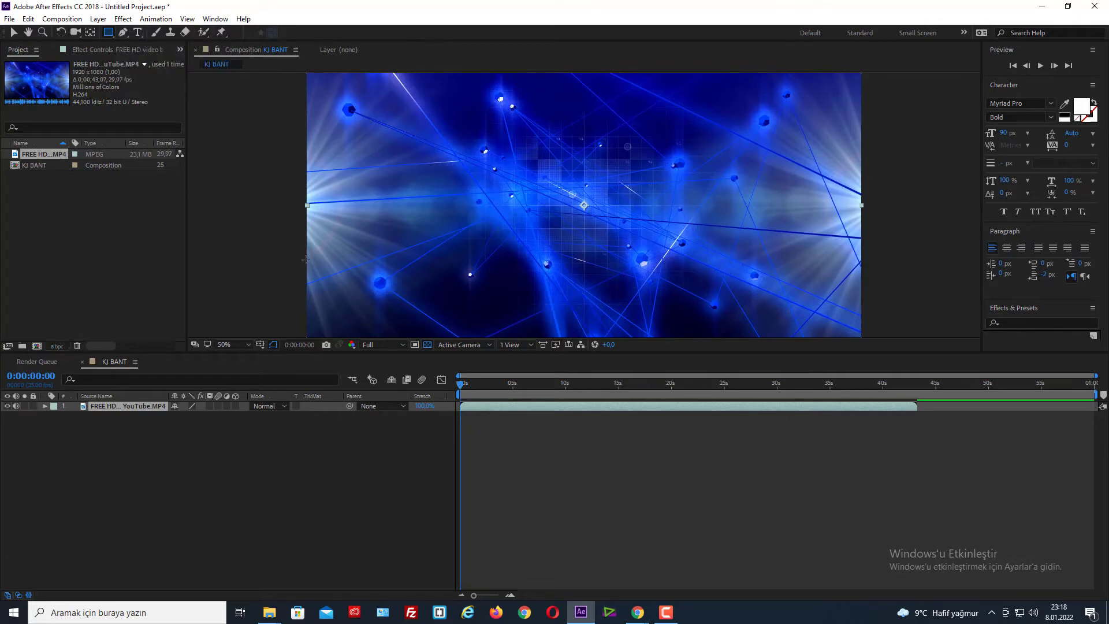
mouse_move(304, 261)
mouse_down()
mouse_move(564, 304)
mouse_move(870, 319)
mouse_up()
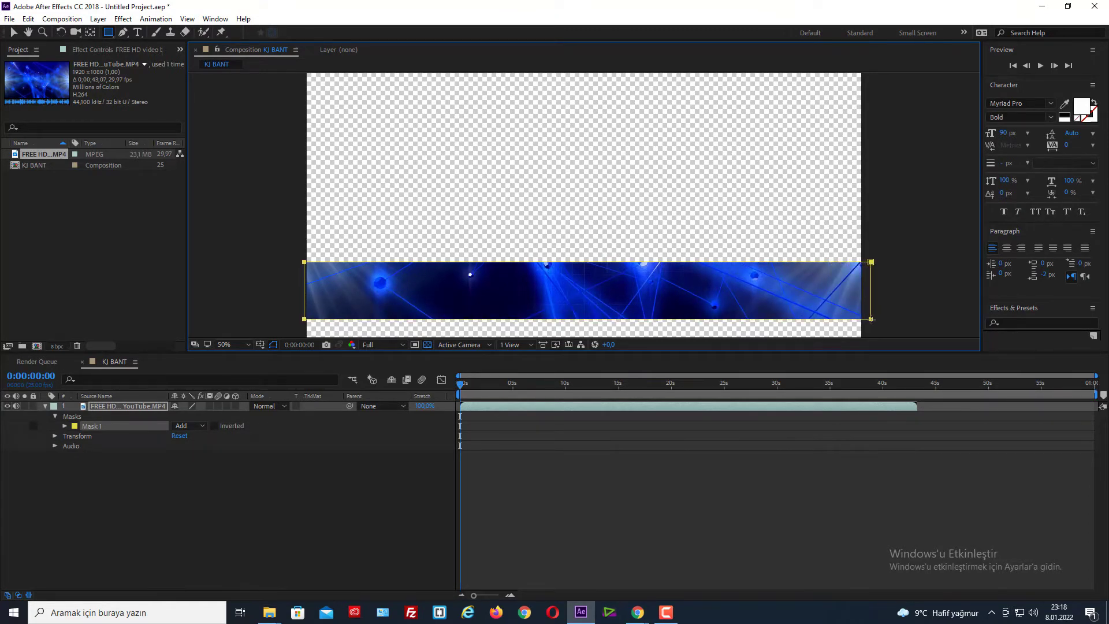
click(98, 19)
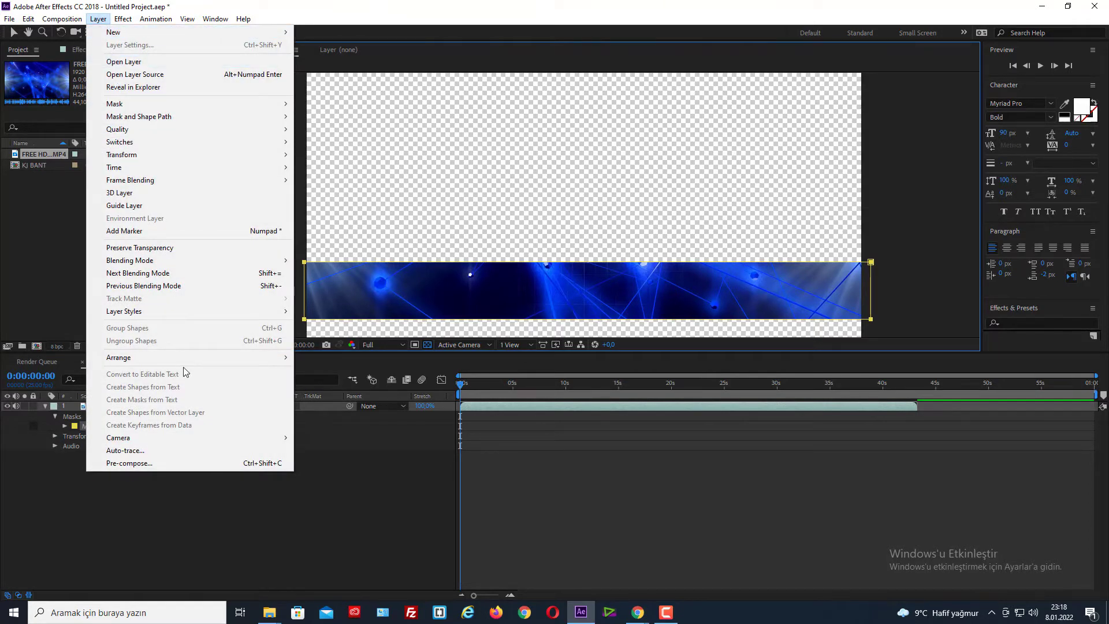
- Add a Stroke layer style to the video strip, coloured blue from the footage, size 7
mouse_move(196, 312)
click(335, 461)
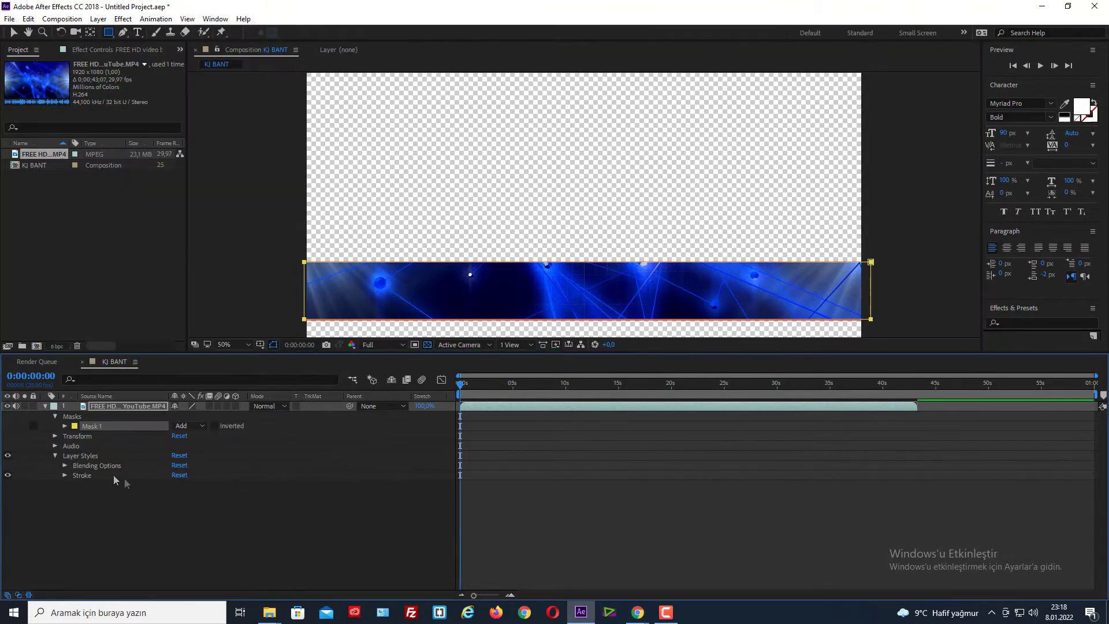
click(64, 475)
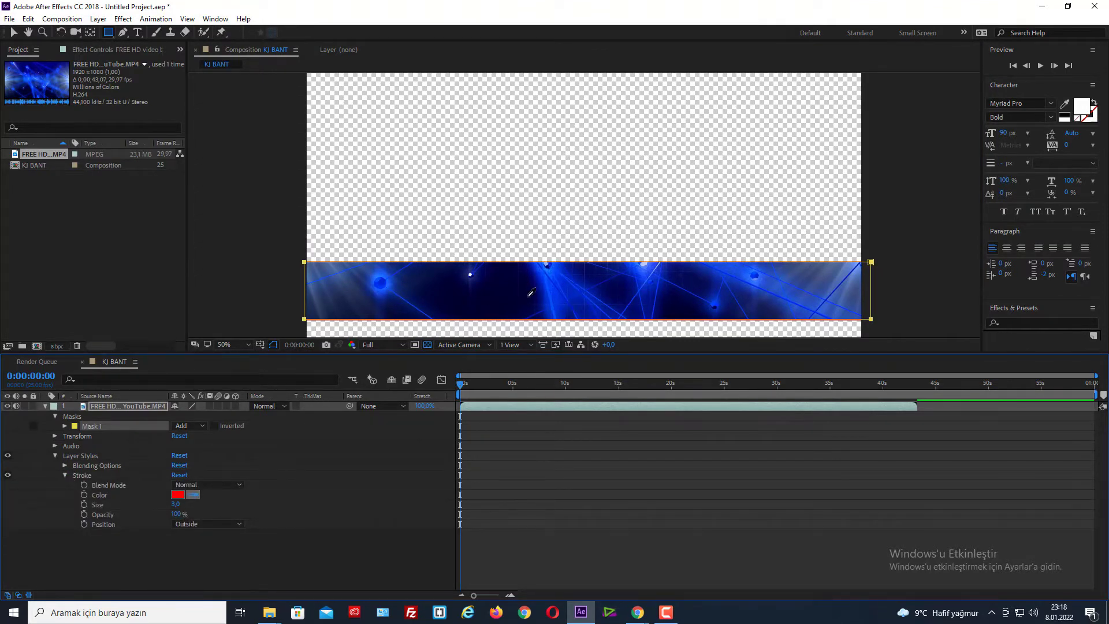
click(551, 278)
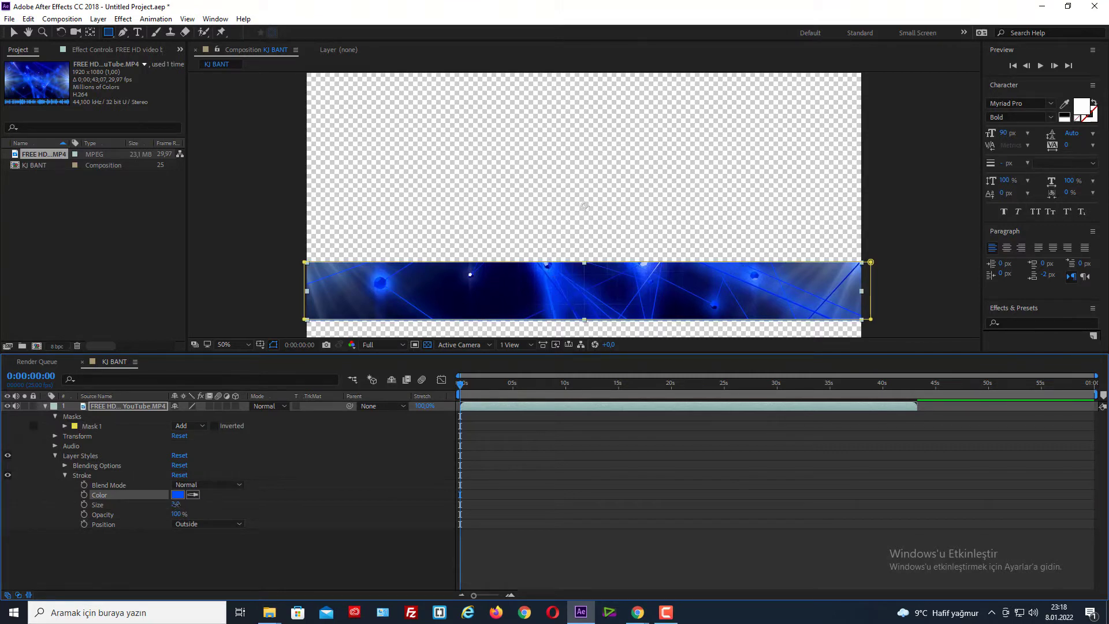
drag(175, 504, 188, 511)
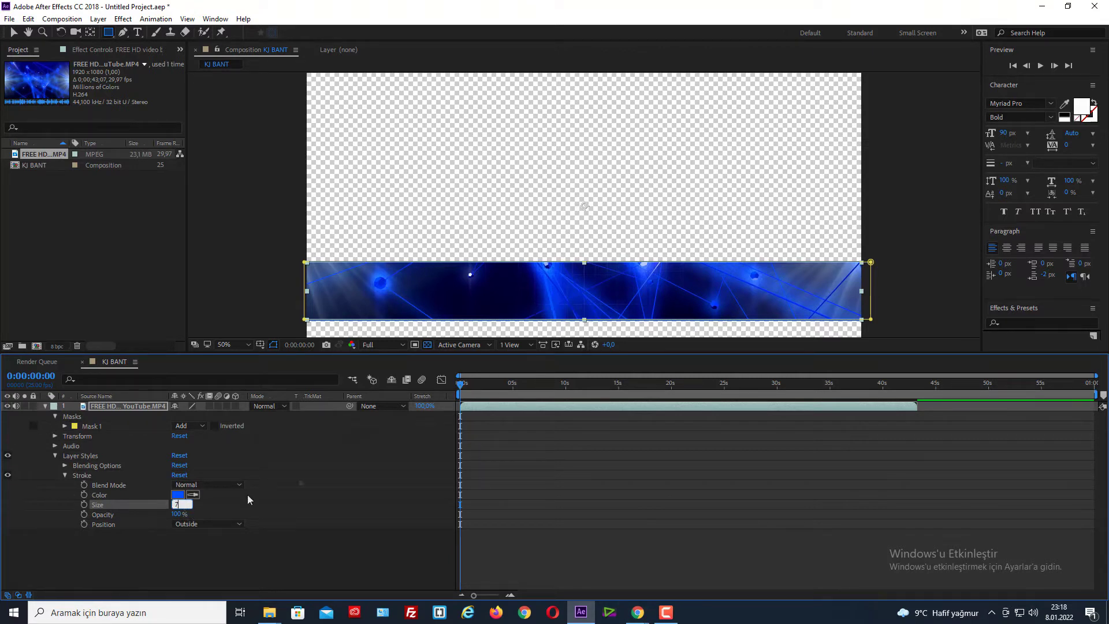
click(502, 386)
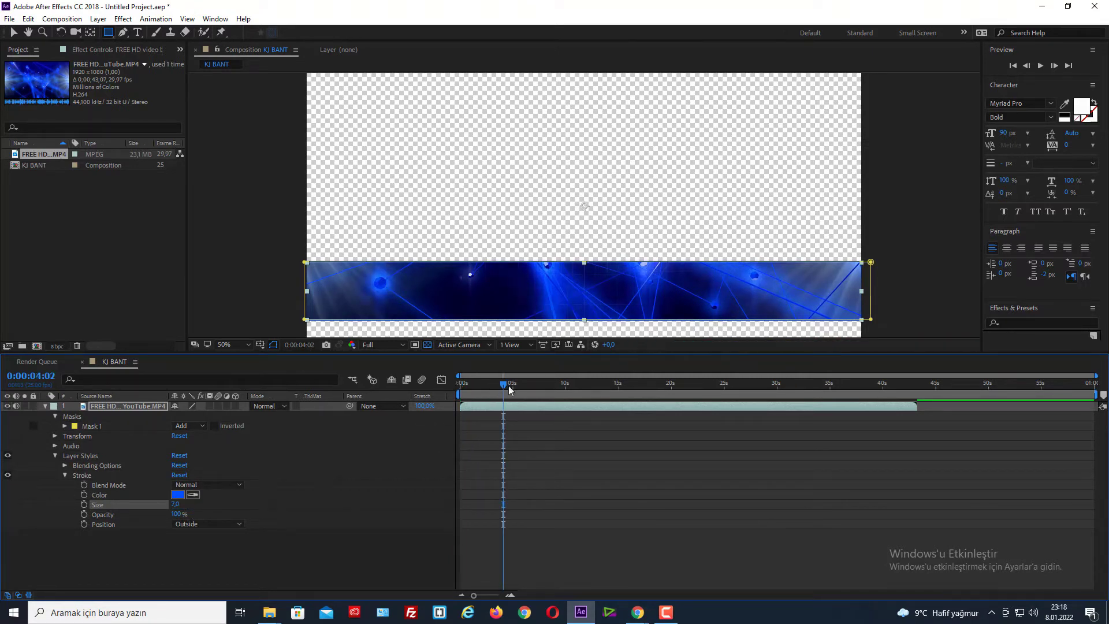
key(Home)
click(358, 550)
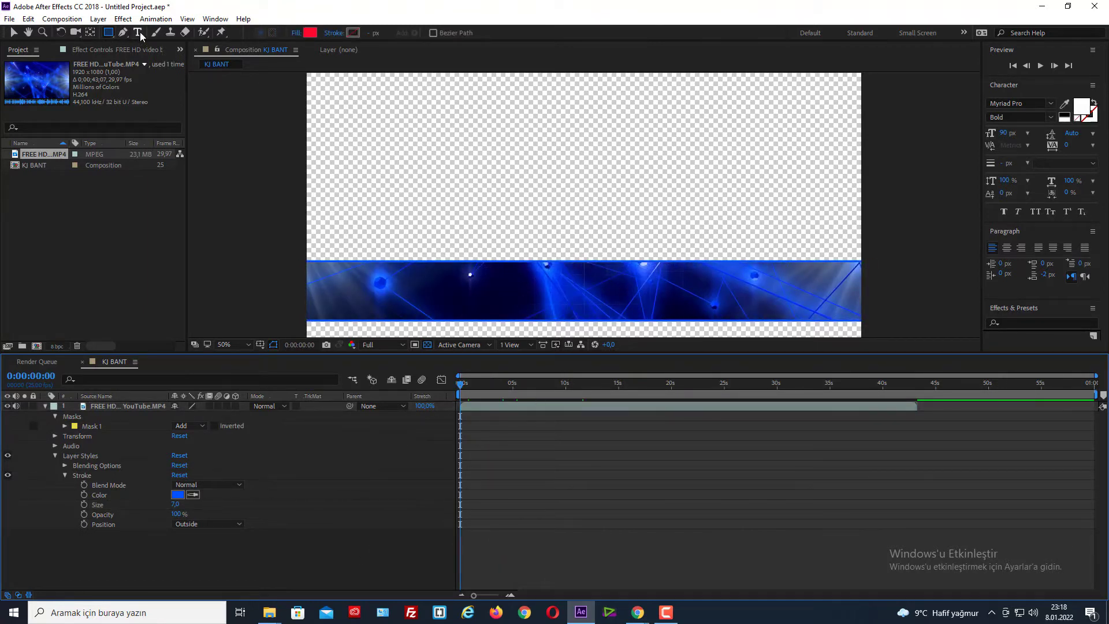
- Type the title 'KAZAKİSTAN'DA NELER OLUYOR' as a new text layer on the blue strip
click(139, 33)
click(402, 294)
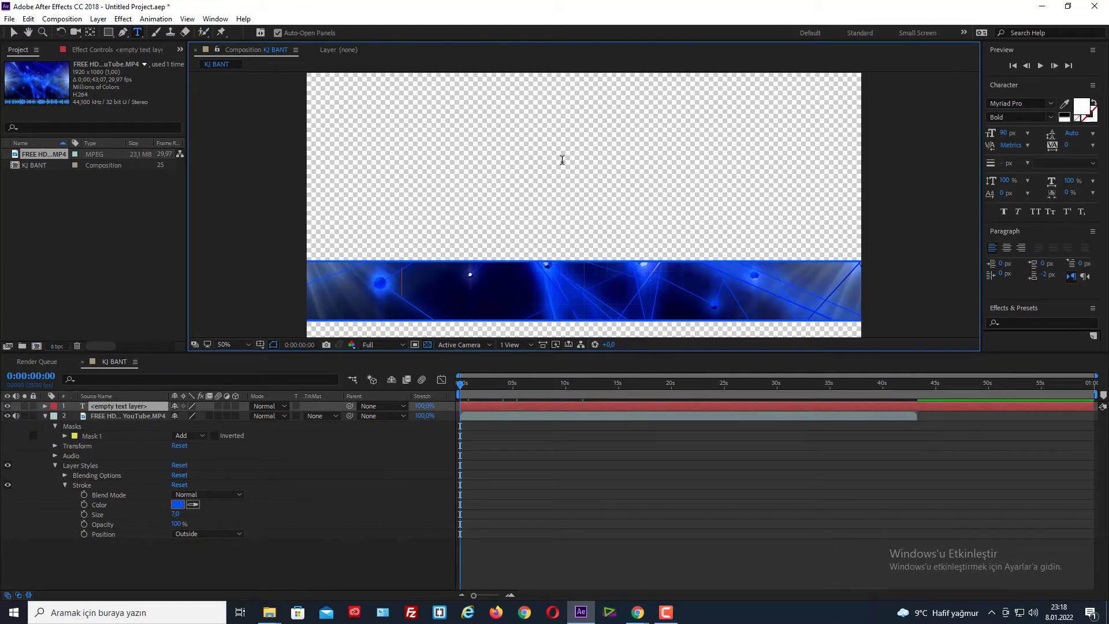
text(KAZAK)
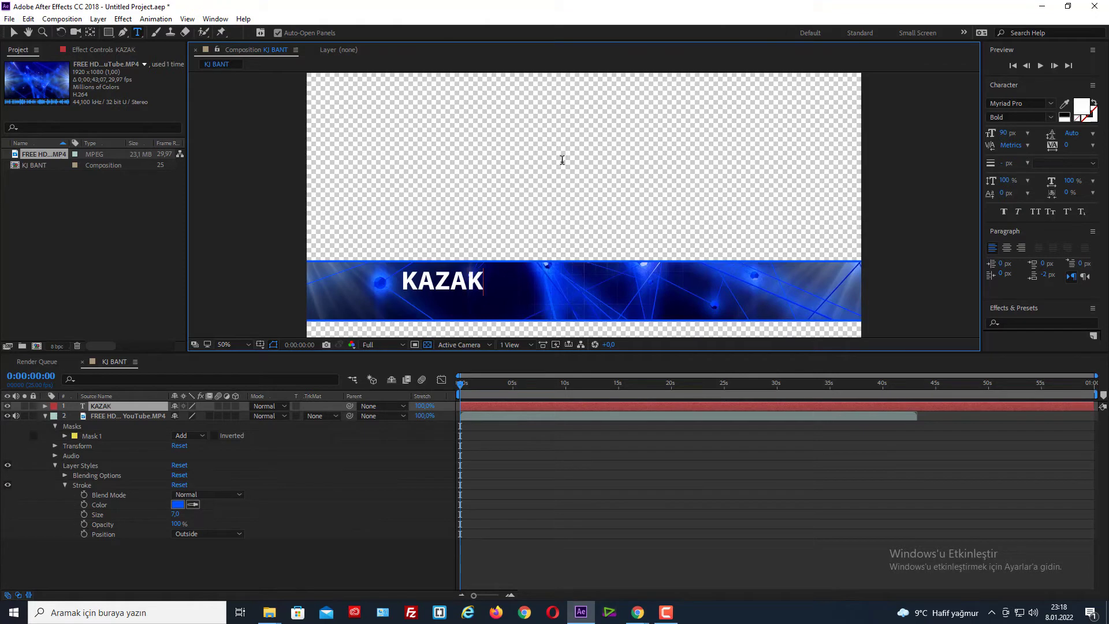
text(İSTAN’)
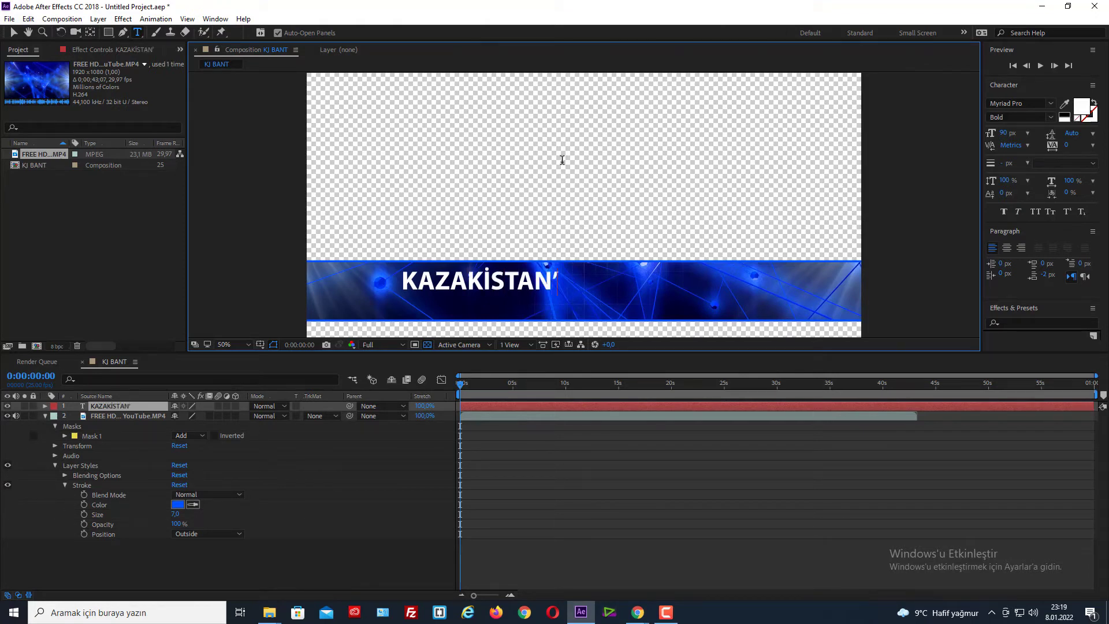
text(DA NELER OLUYOR)
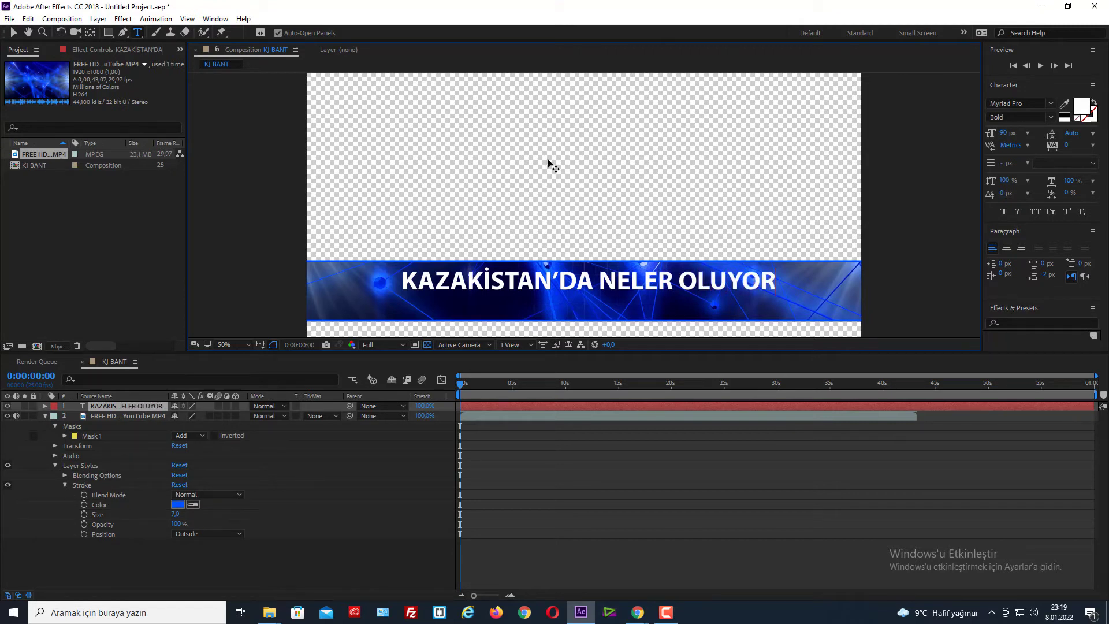
click(14, 32)
- Nudge the title down, up and left into place, then collapse the video layer's properties
click(550, 278)
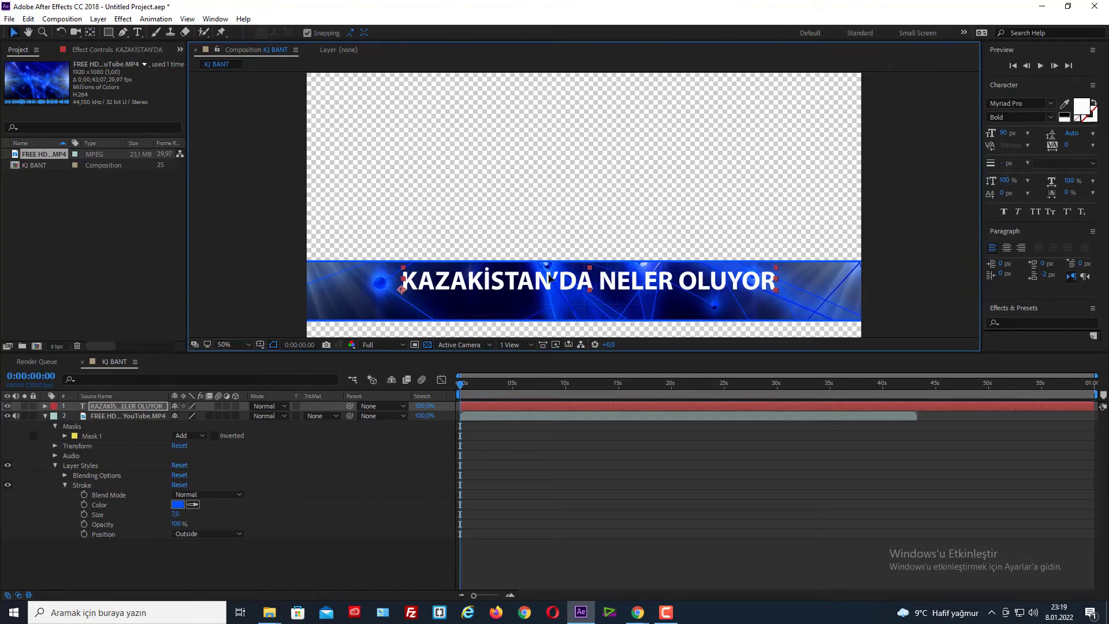
key(Caps_Lock)
key(Caps_Lock)
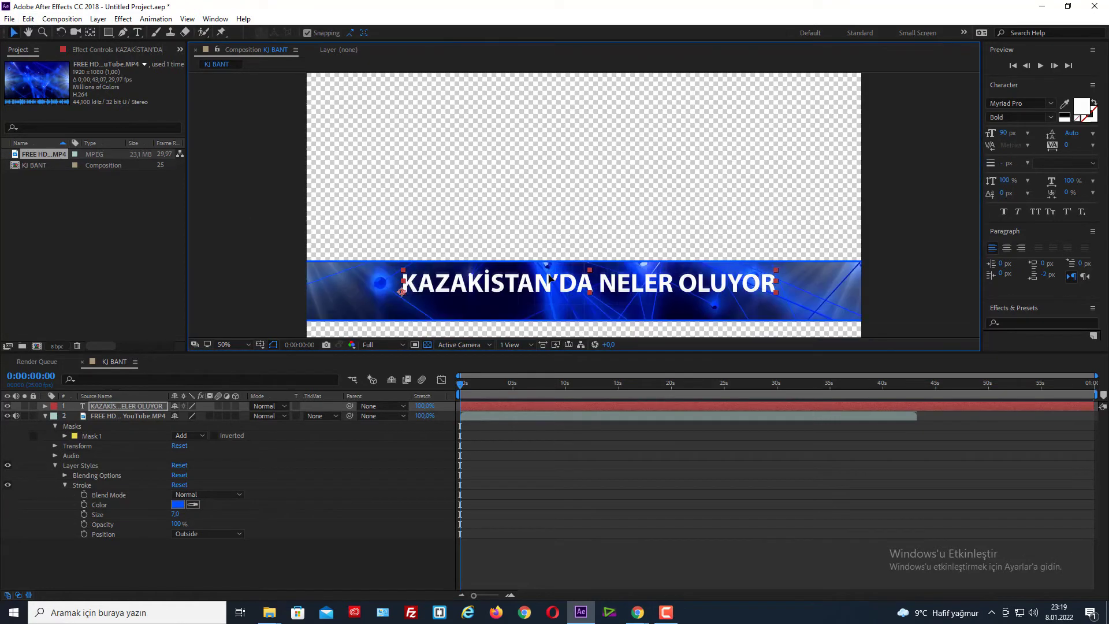
key(Down)
key(Down)
key(Down)
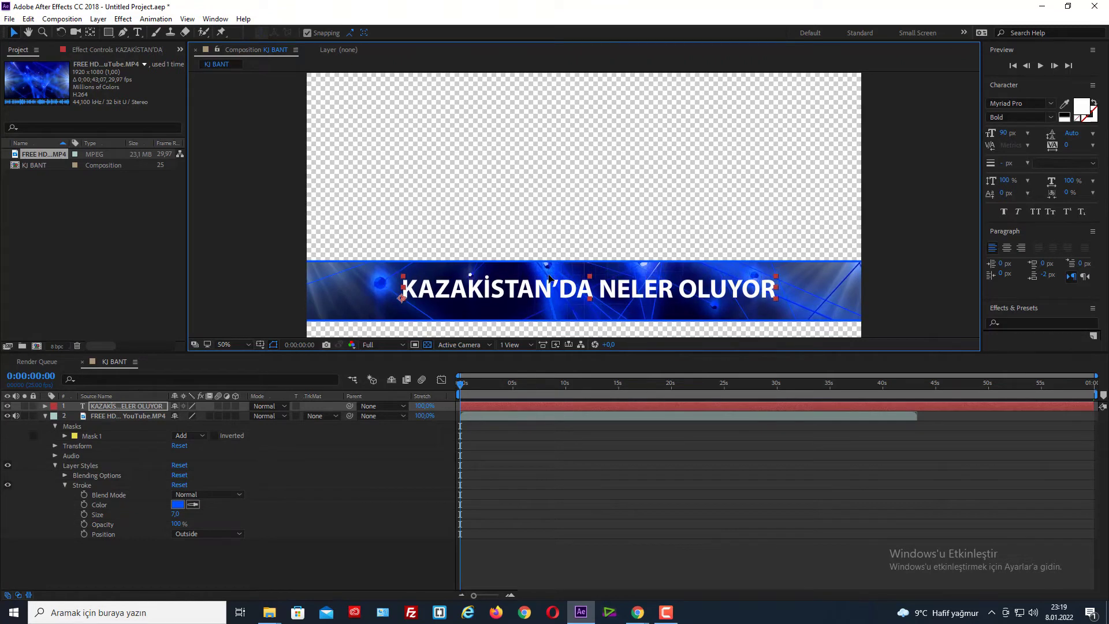
key(Up)
key(Up)
key(Up)
key(Left)
key(Left)
key(Left)
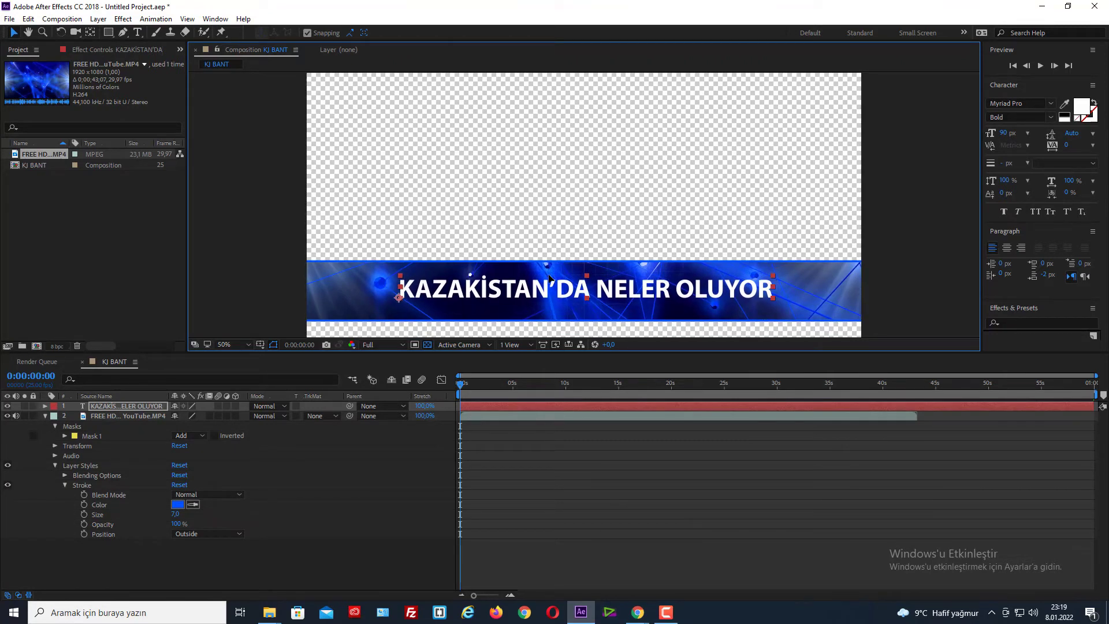
click(49, 421)
click(46, 417)
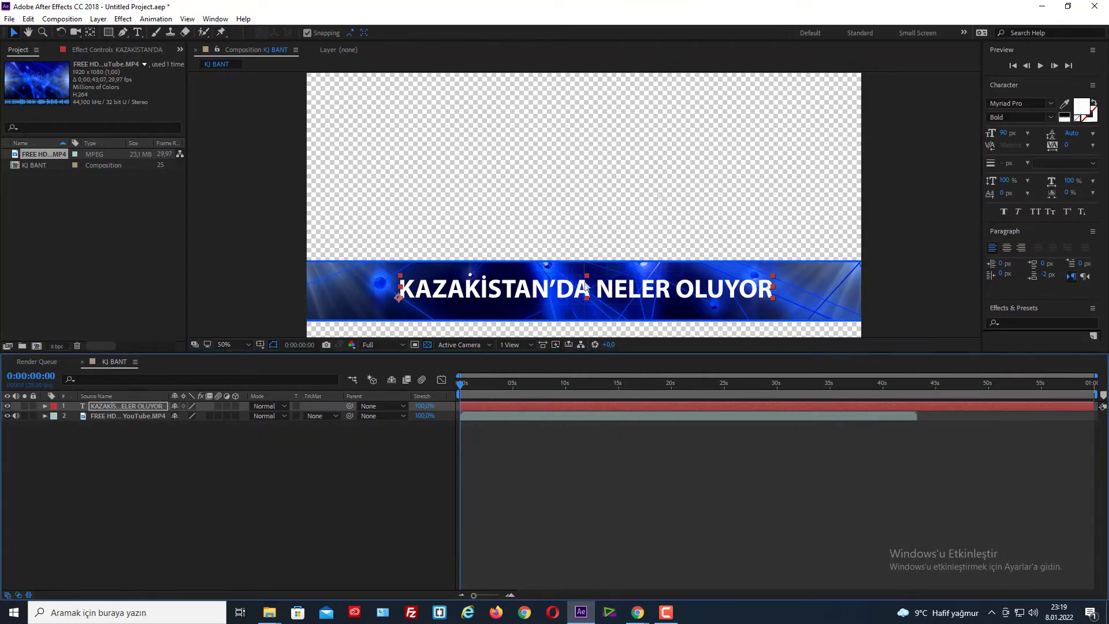
- Find kazakistannnn.jpg via Windows search 'kazak', open its Desktop folder, and drag it to After Effects
click(1041, 6)
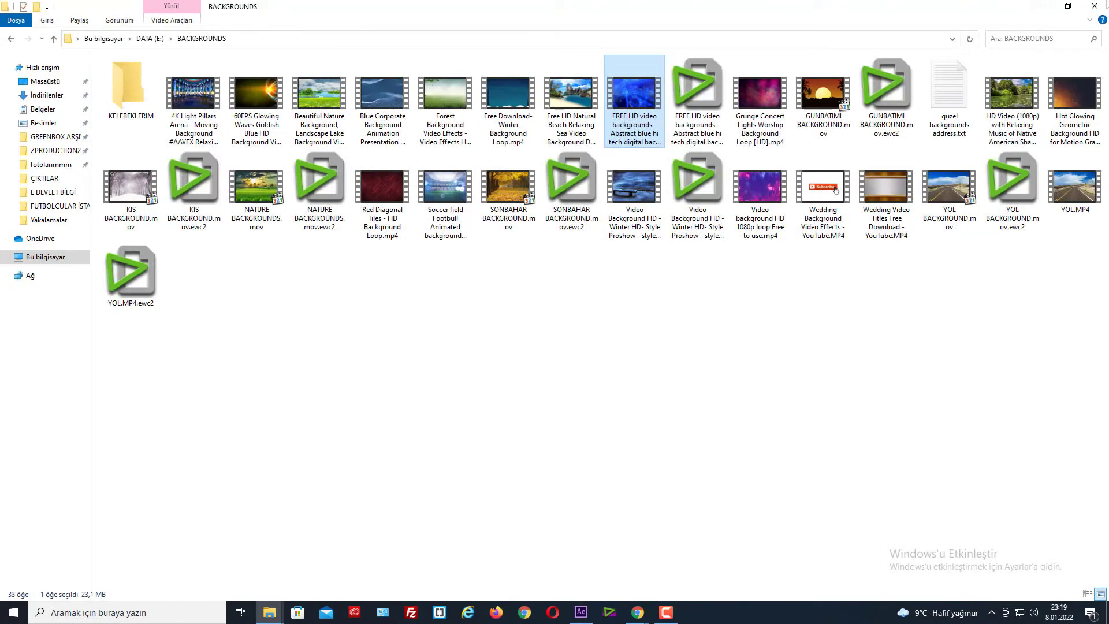
click(1042, 7)
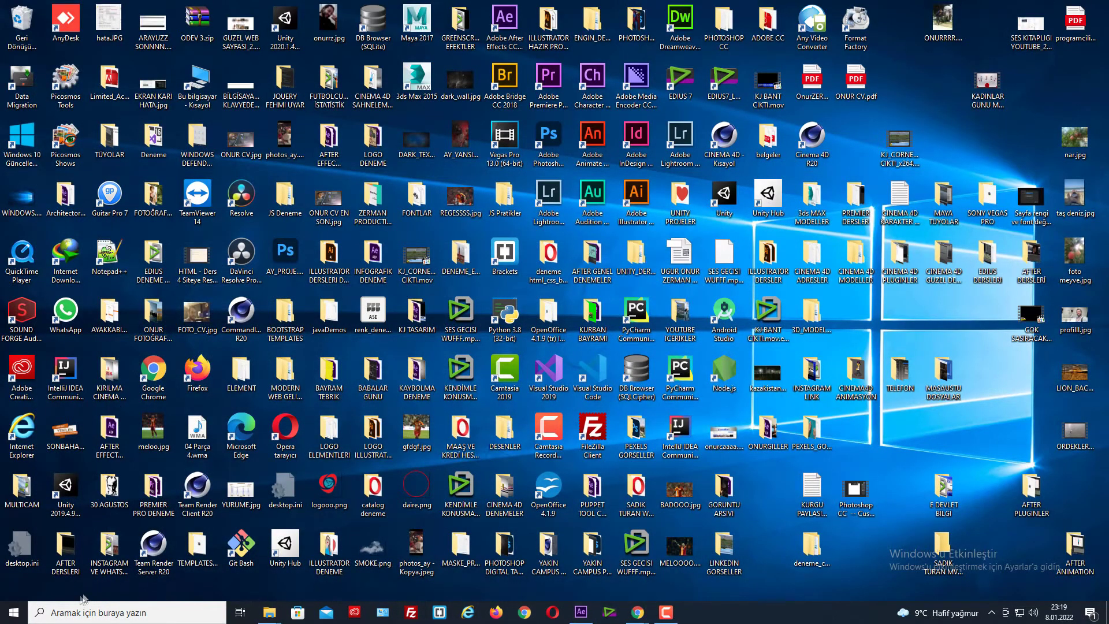
click(96, 610)
text(kazak)
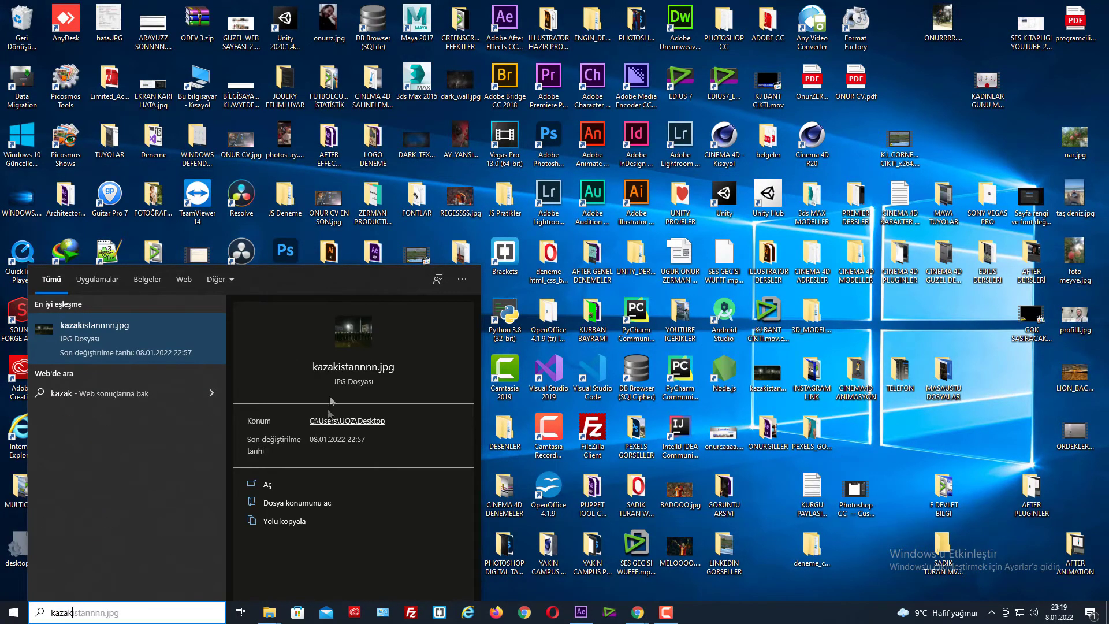
right_click(349, 346)
click(376, 362)
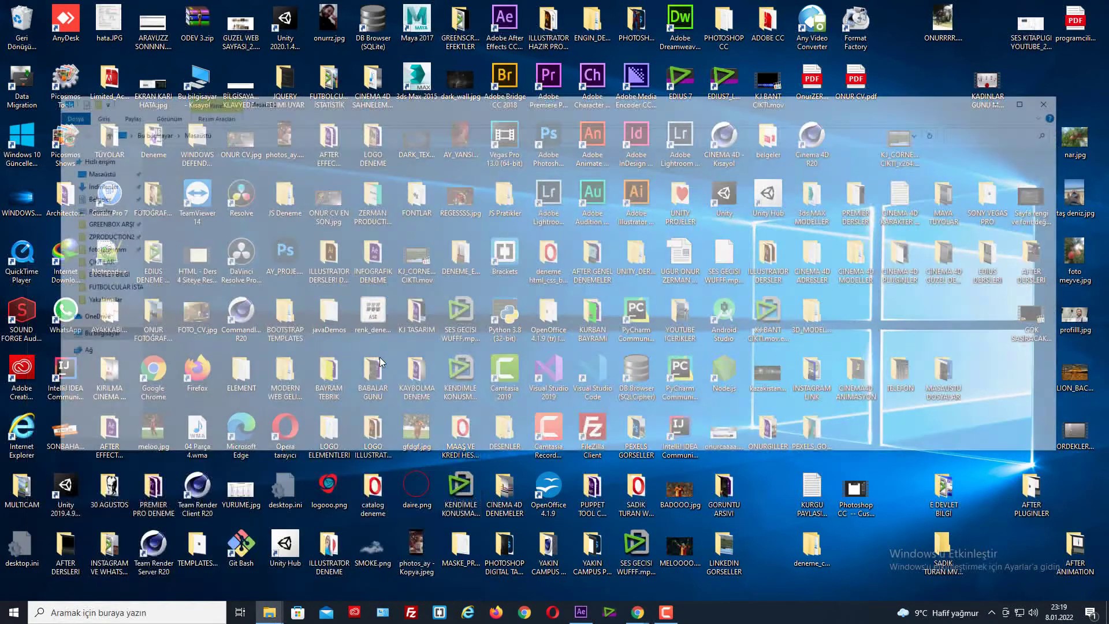
drag(845, 376, 171, 306)
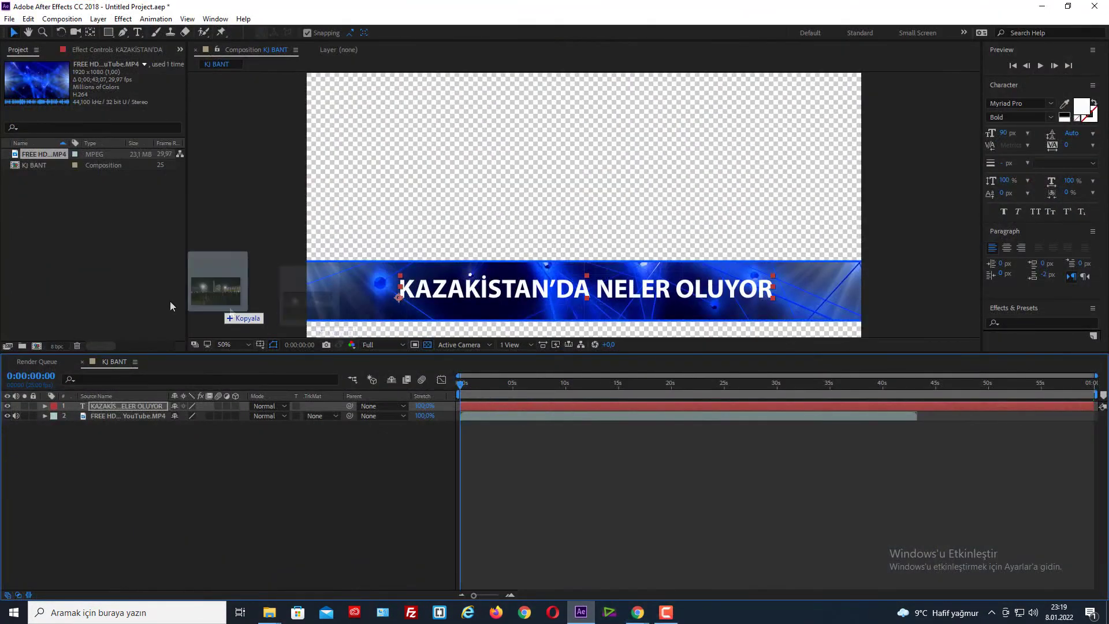
- Import kazakistannnn.jpg and place it as the bottom KJ BANT layer, then preview
drag(171, 307, 68, 272)
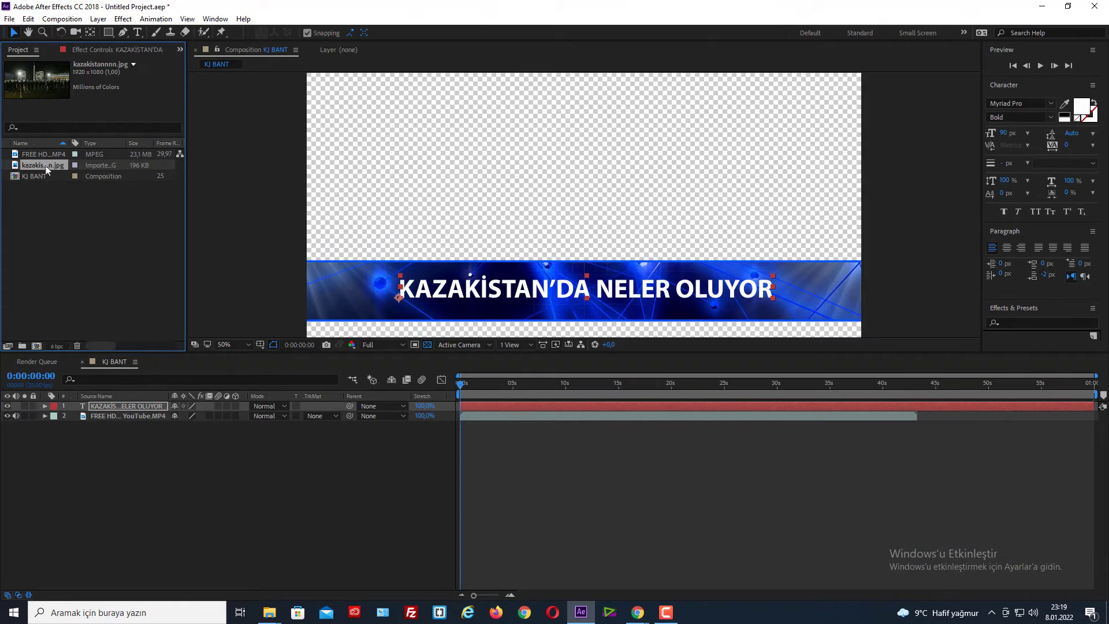
drag(95, 287, 119, 480)
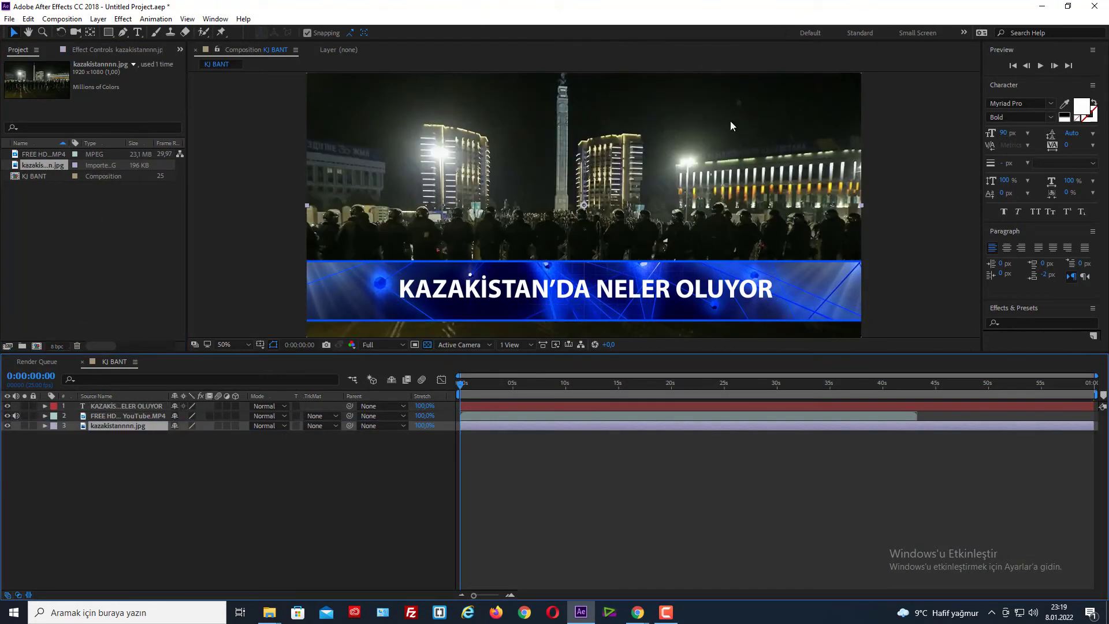
key(space)
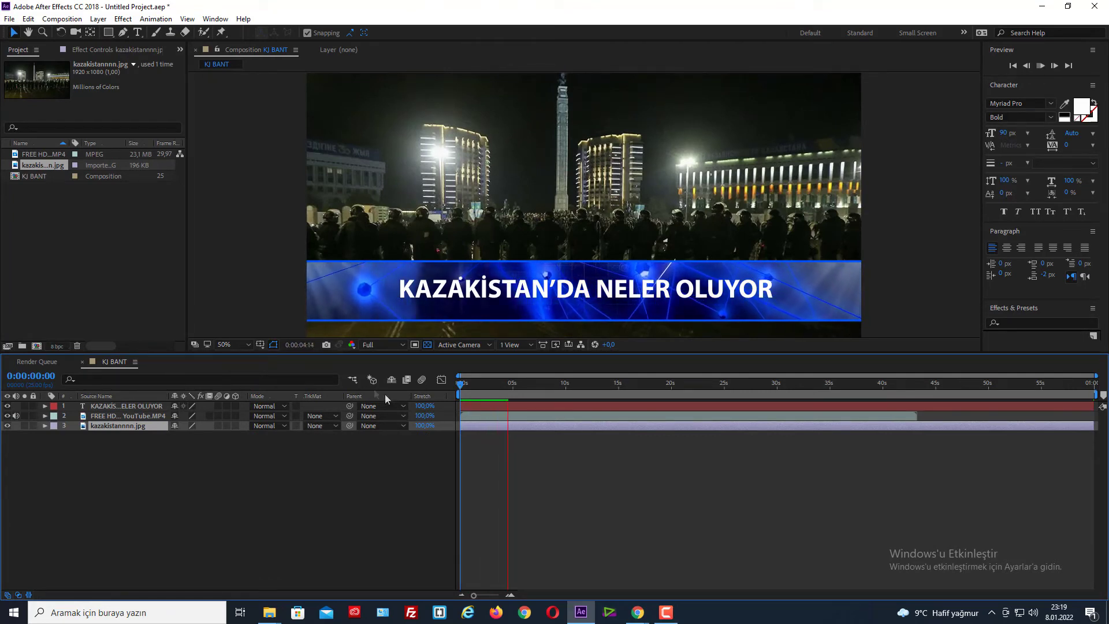
- Add '?' to the end of the title, making it 'KAZAKİSTAN'DA NELER OLUYOR?'
click(143, 406)
key(ctrl+t)
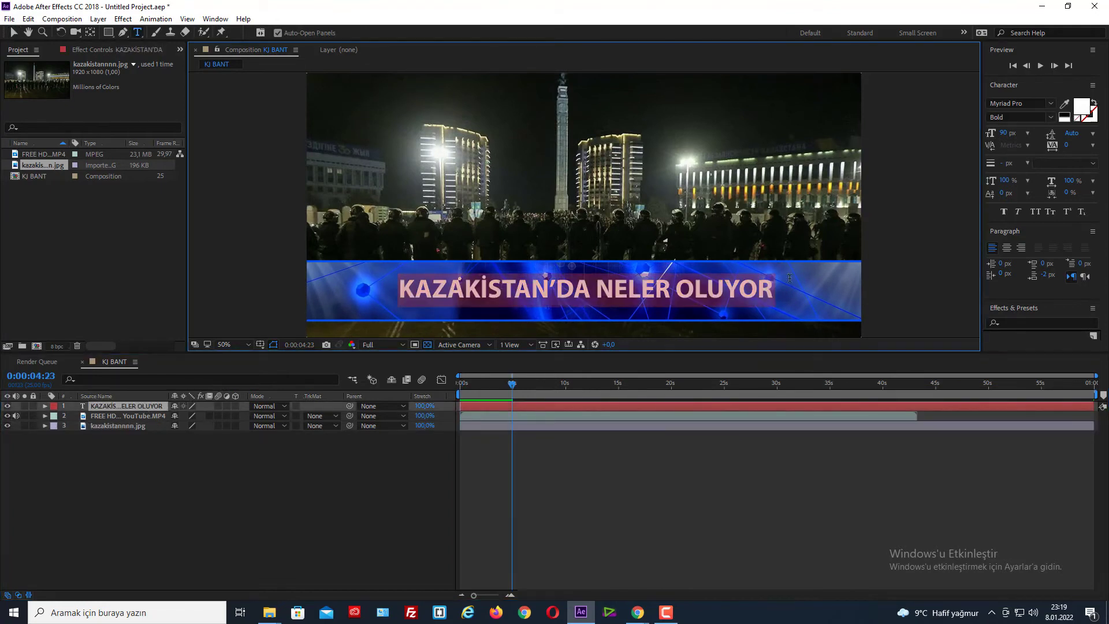
click(759, 287)
text(?)
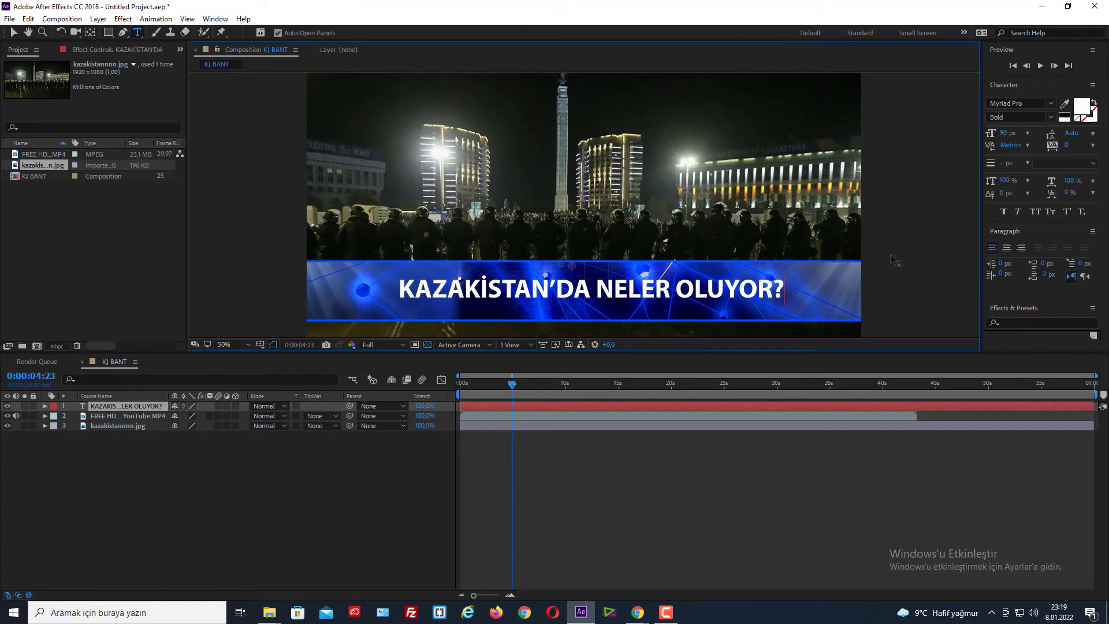
click(511, 392)
- Preview the composition and set the work-area end to about 11 seconds
key(space)
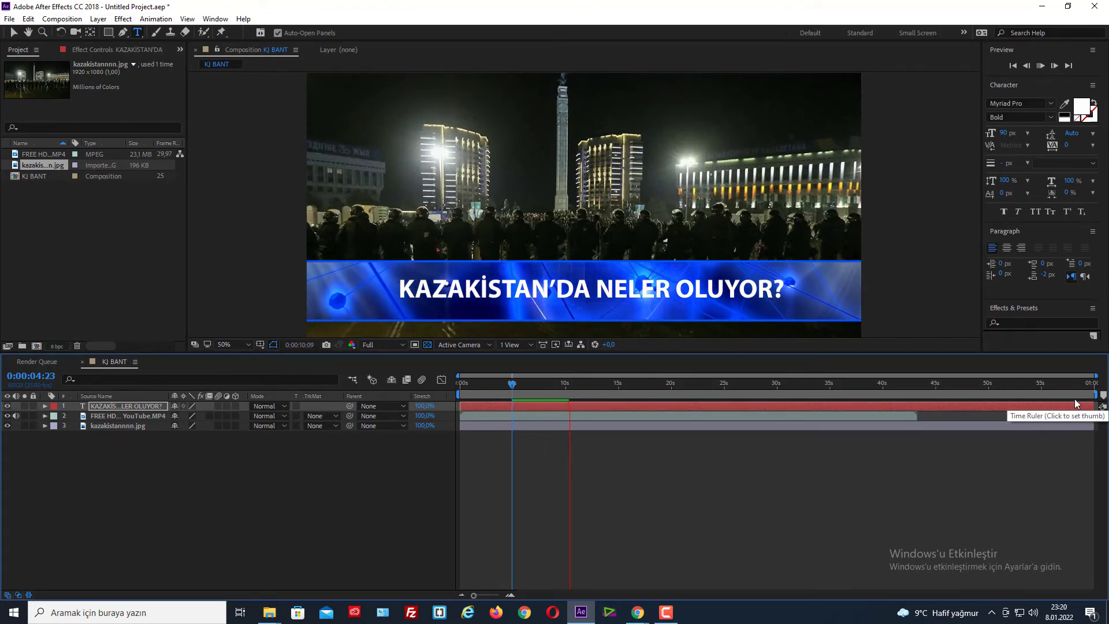
key(space)
drag(1094, 396, 586, 409)
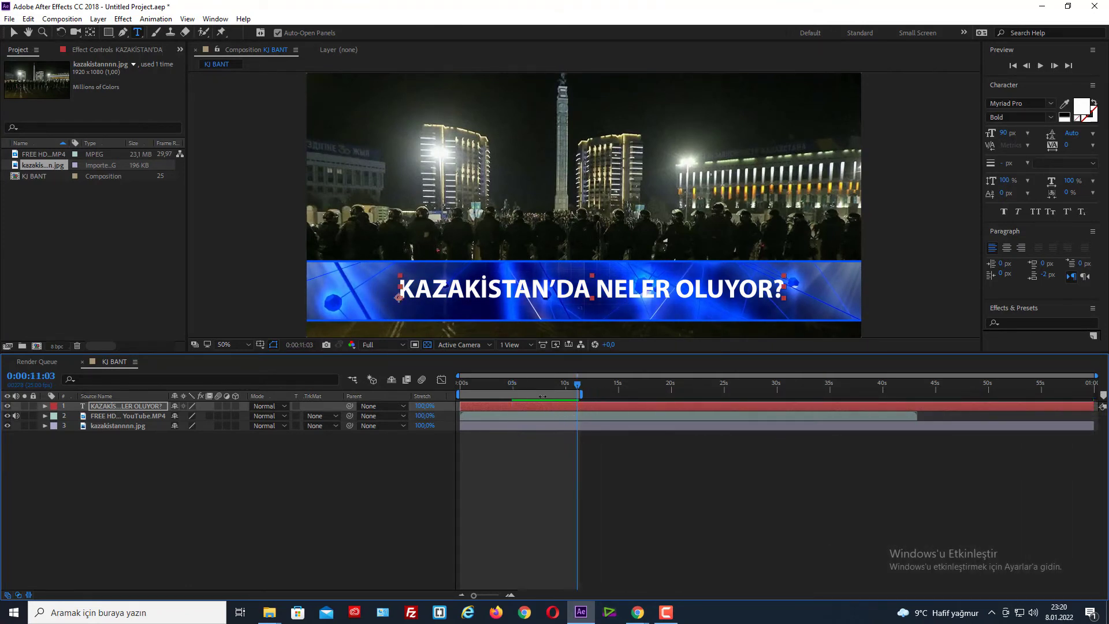
drag(524, 383, 460, 383)
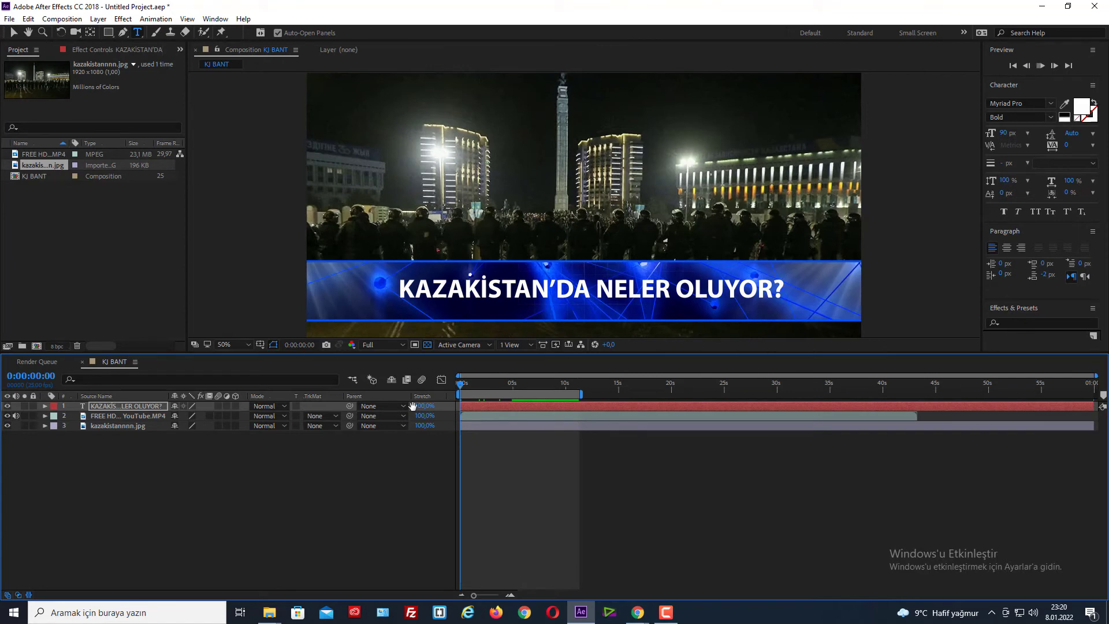
key(space)
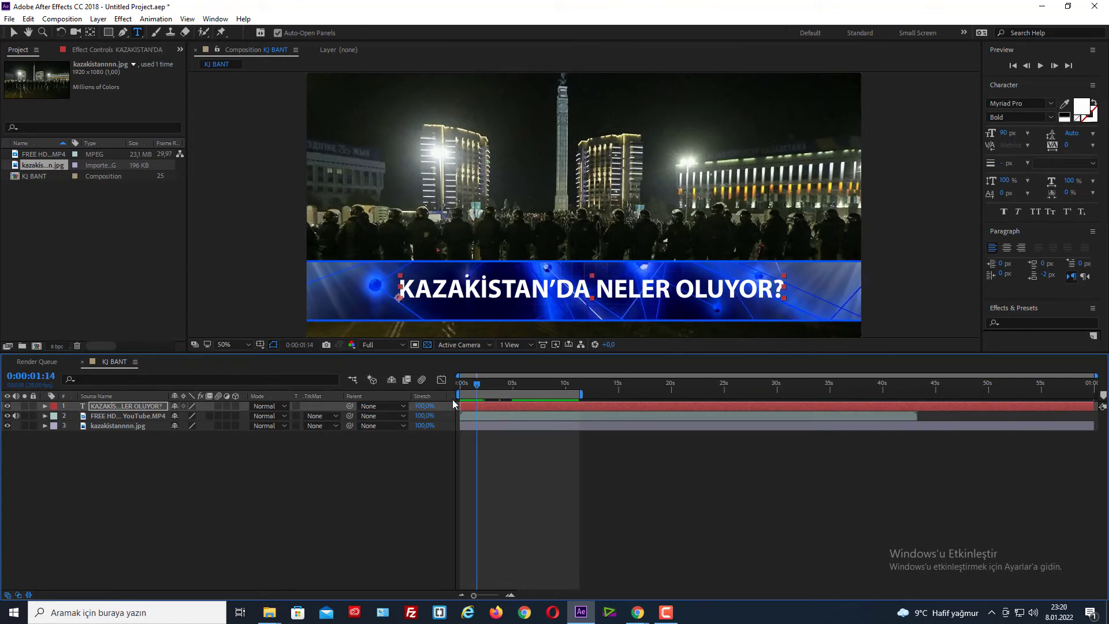
click(503, 384)
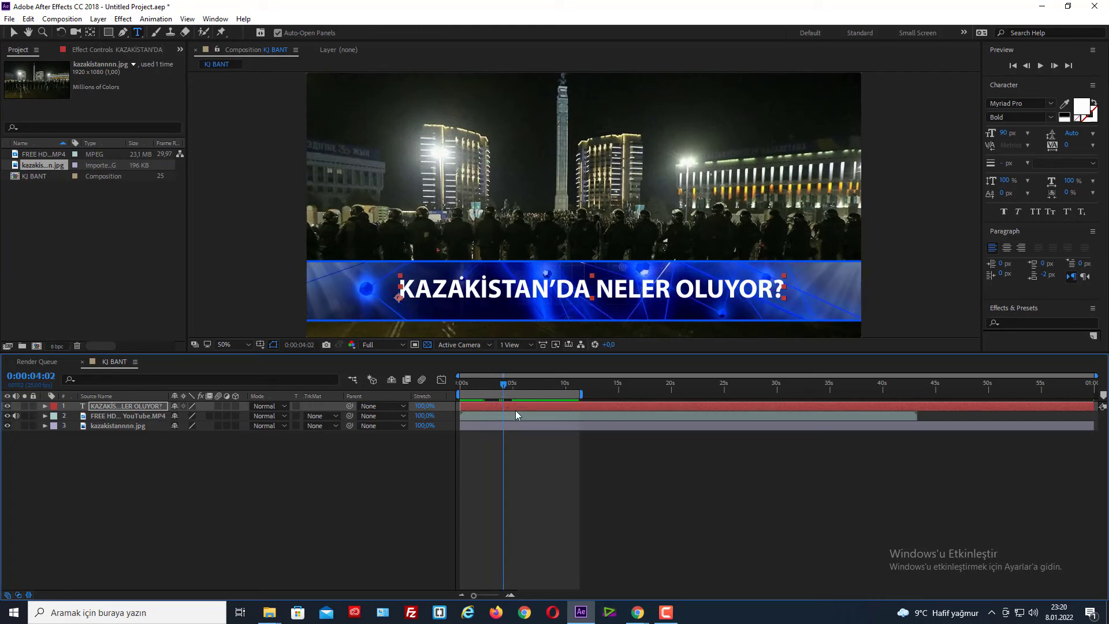
drag(507, 387, 460, 386)
click(255, 493)
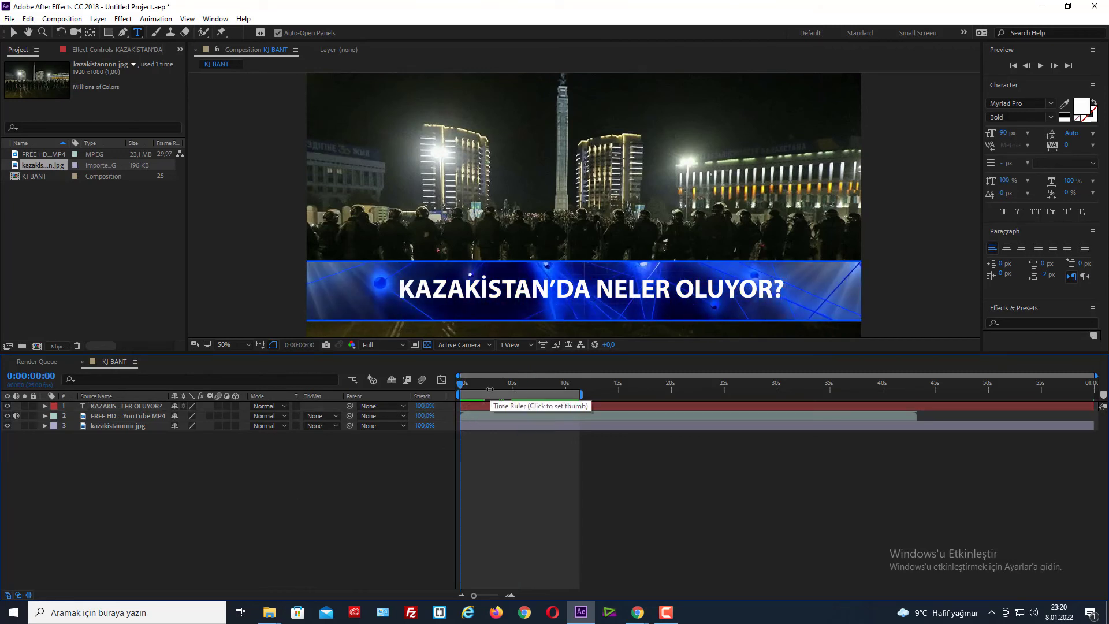